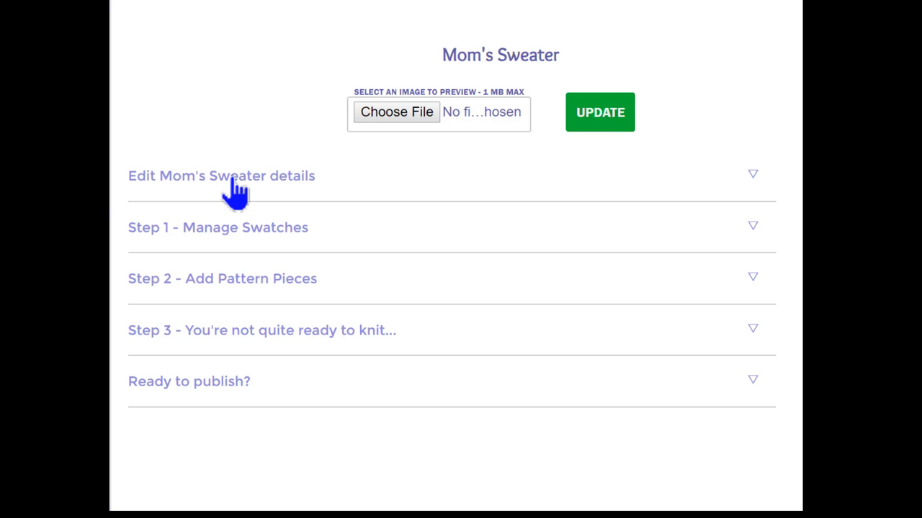
- Check the sweater details, then expand Step 1 - Manage Swatches and choose 'Make a swatch'
{"action": "left_click", "coordinate": [234, 180]}
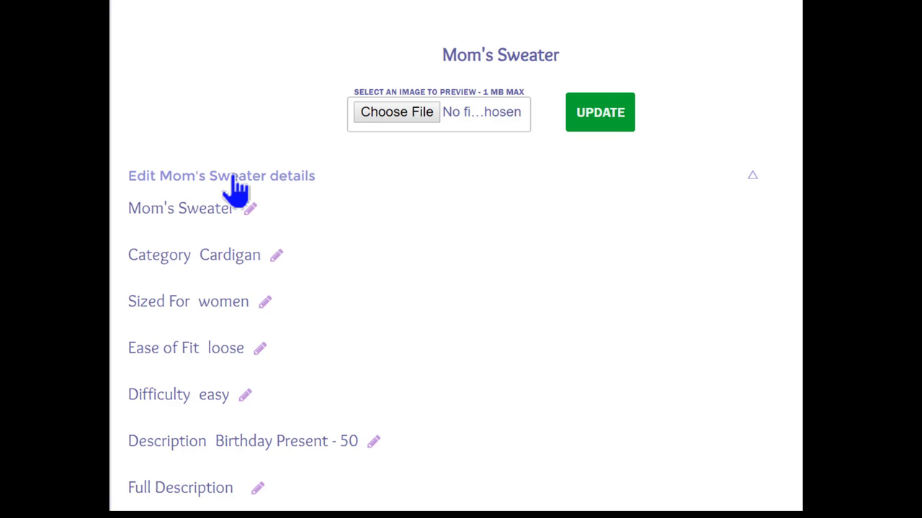
{"action": "left_click", "coordinate": [234, 180]}
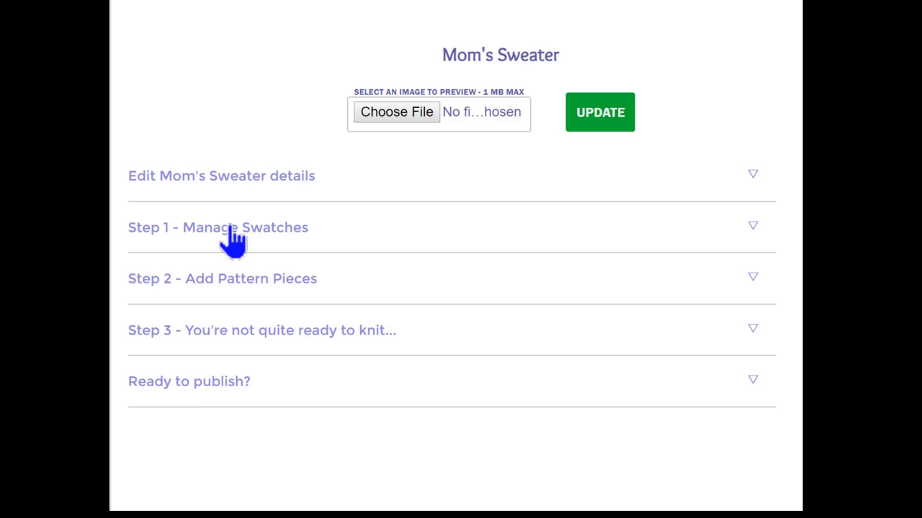
{"action": "left_click", "coordinate": [232, 227]}
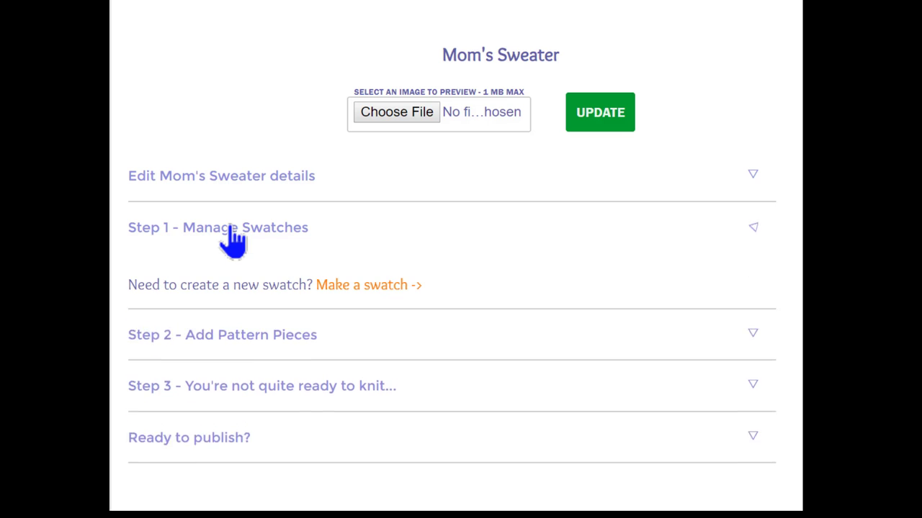
{"action": "left_click", "coordinate": [332, 286]}
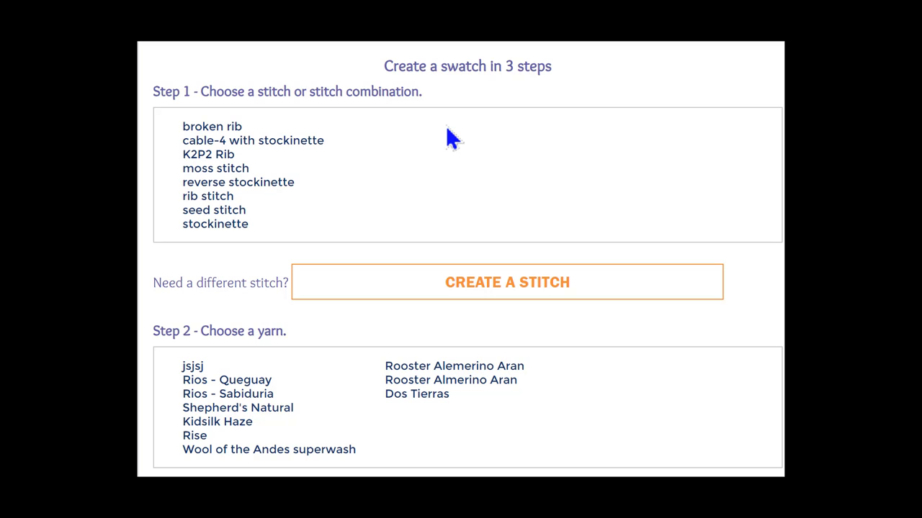
- Pick stockinette as the swatch stitch and scroll down to the yarn list
{"action": "left_click", "coordinate": [391, 297]}
{"action": "scroll", "coordinate": [468, 288], "scroll_direction": "down", "scroll_amount": 2}
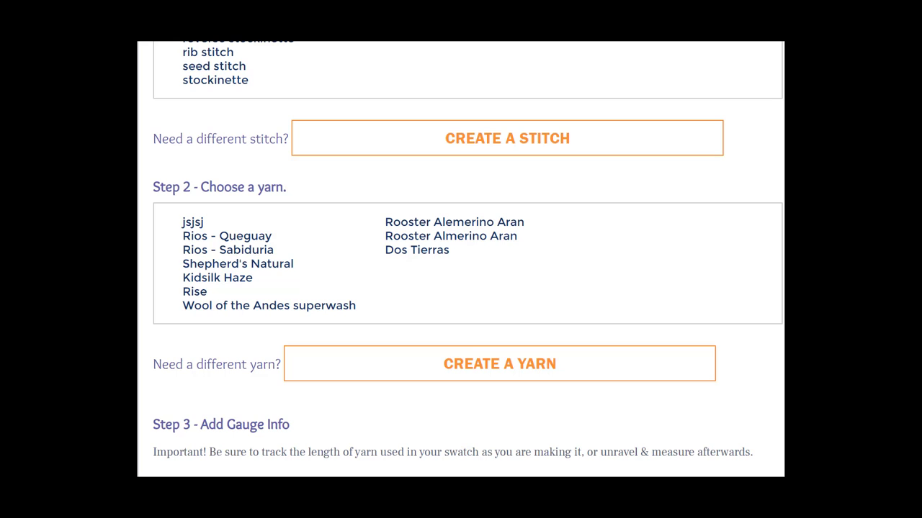
- Create a new yarn named Cumbria, brand Fibre Company, colour Nutkin
{"action": "left_click", "coordinate": [424, 366]}
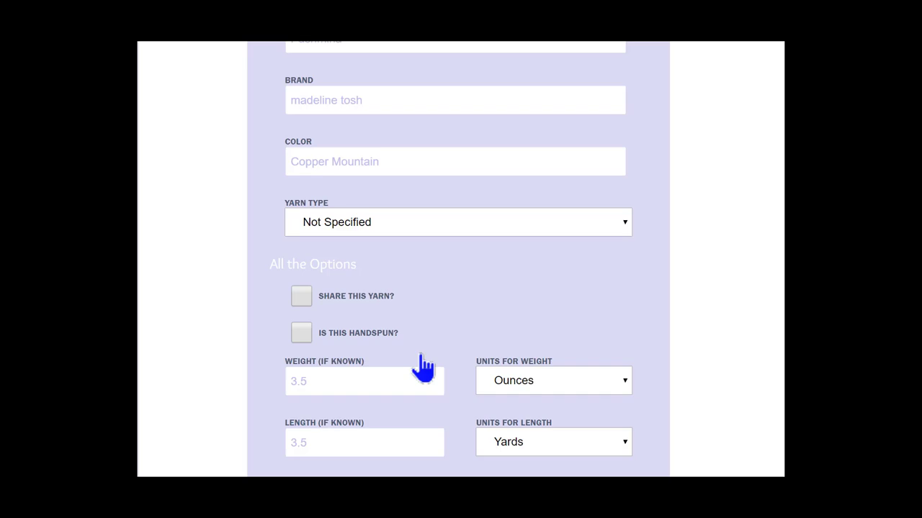
{"action": "scroll", "coordinate": [423, 366], "scroll_direction": "up", "scroll_amount": 2}
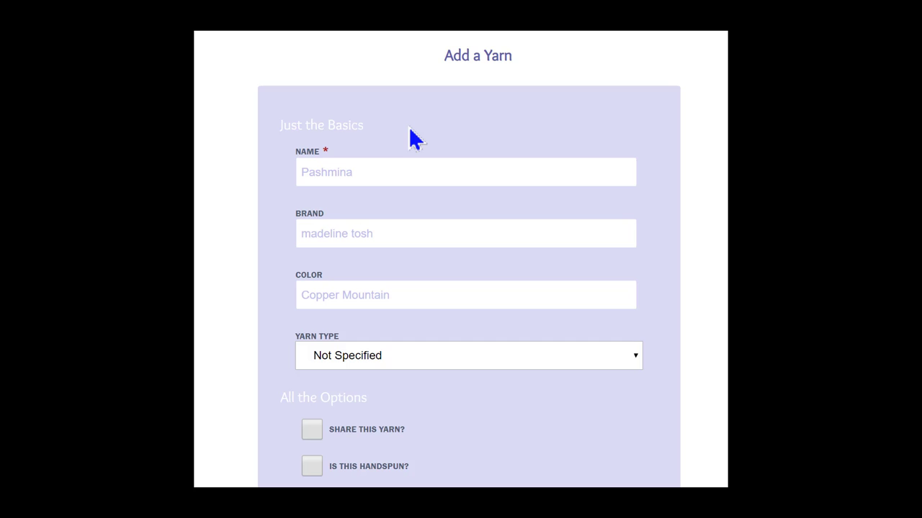
{"action": "left_click", "coordinate": [387, 179]}
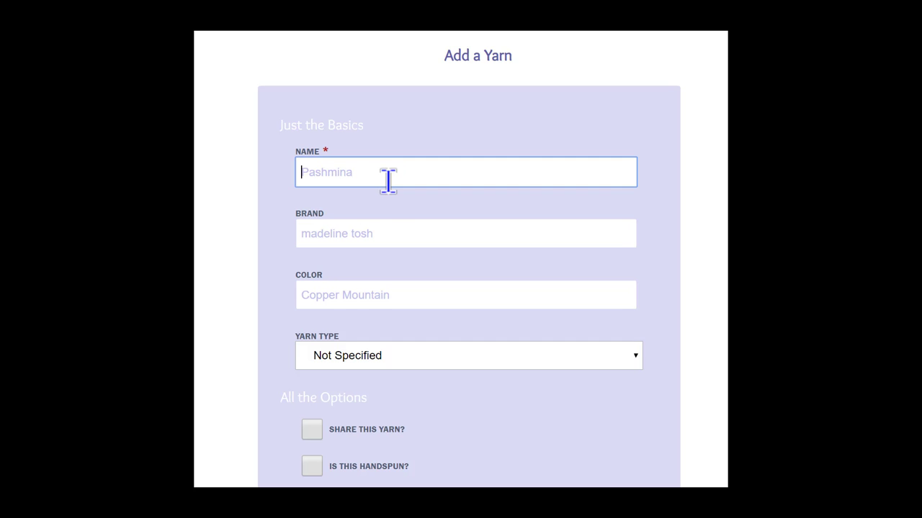
{"action": "type", "text": "Cumbria"}
{"action": "key", "text": "Tab"}
{"action": "type", "text": "Fibre Company"}
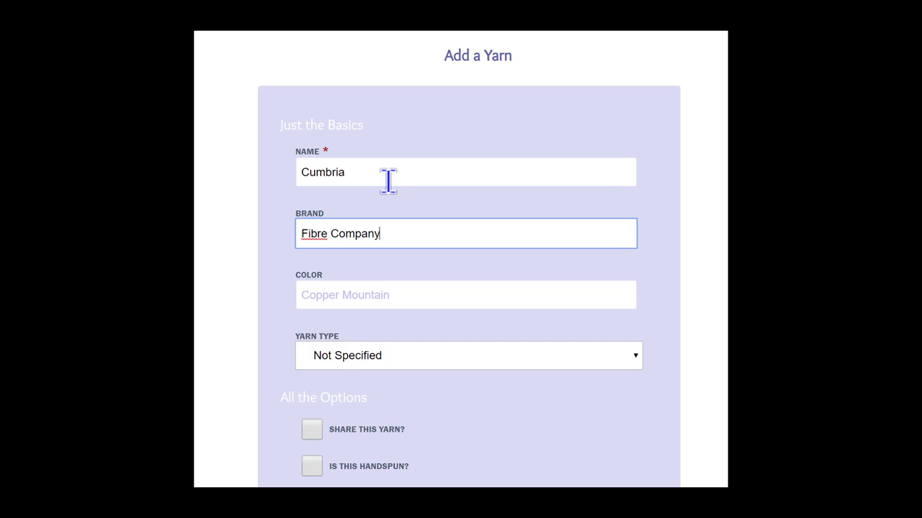
{"action": "key", "text": "Tab"}
{"action": "type", "text": "Nutkin"}
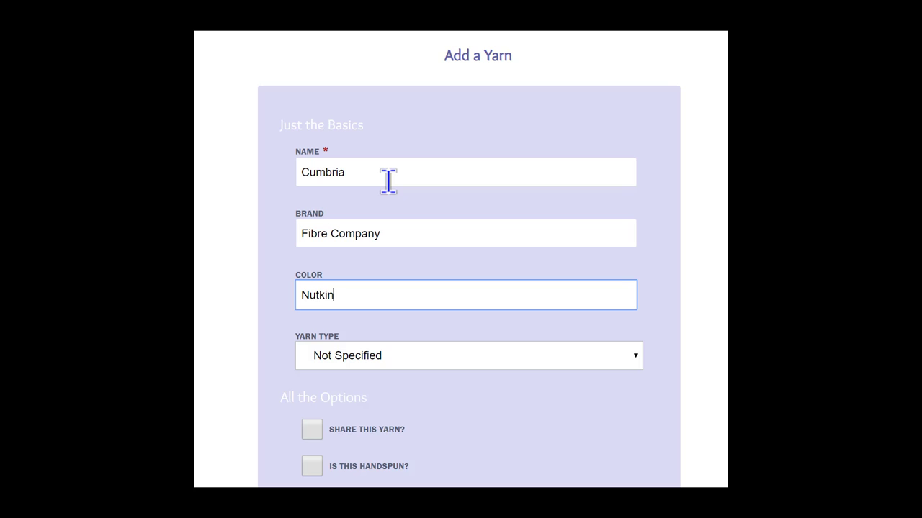
{"action": "key", "text": "Tab"}
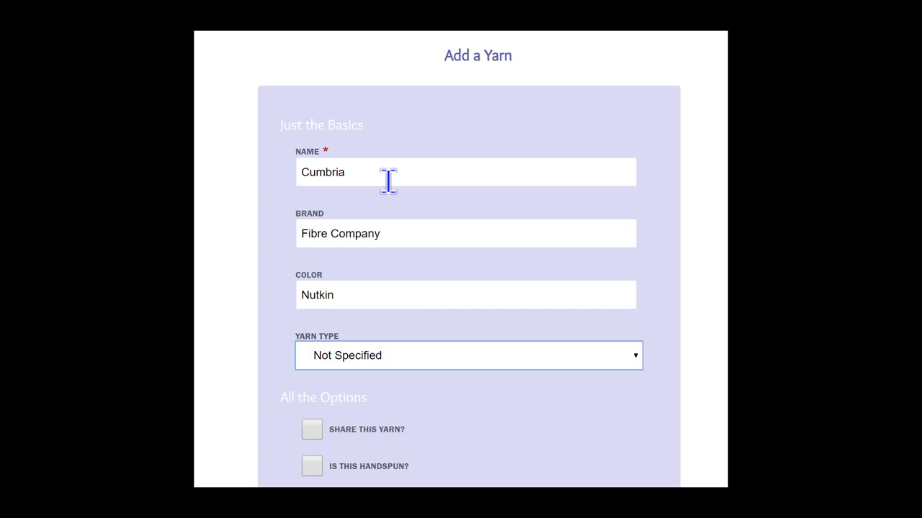
- Set the yarn type to Worsted and mark the yarn as shared
{"action": "left_click", "coordinate": [634, 357]}
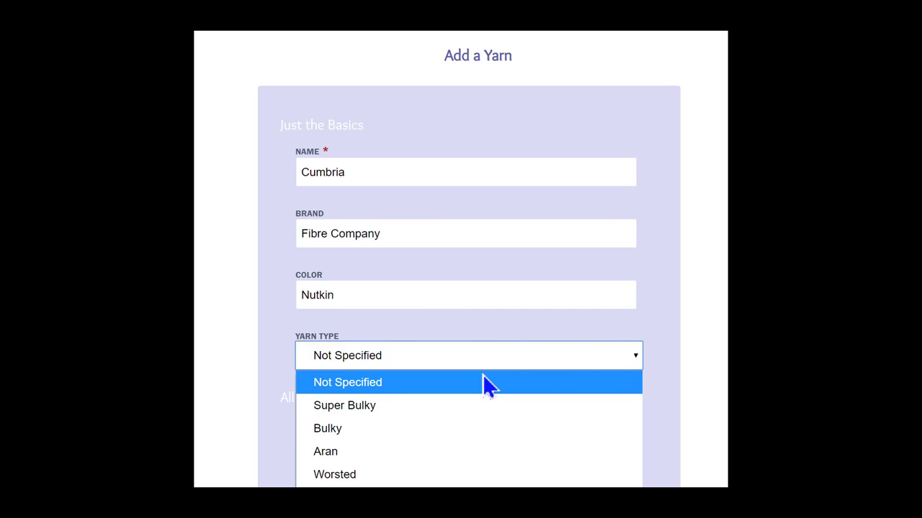
{"action": "left_click", "coordinate": [364, 475]}
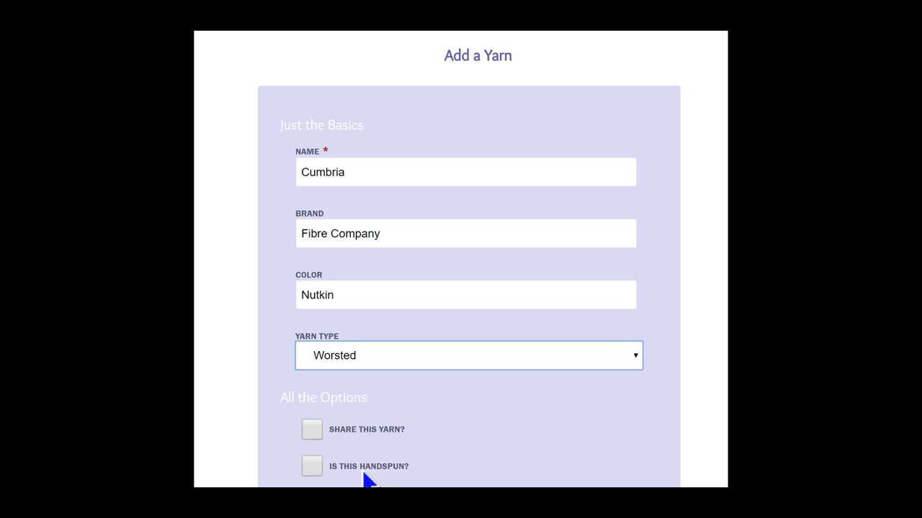
{"action": "left_click", "coordinate": [311, 431]}
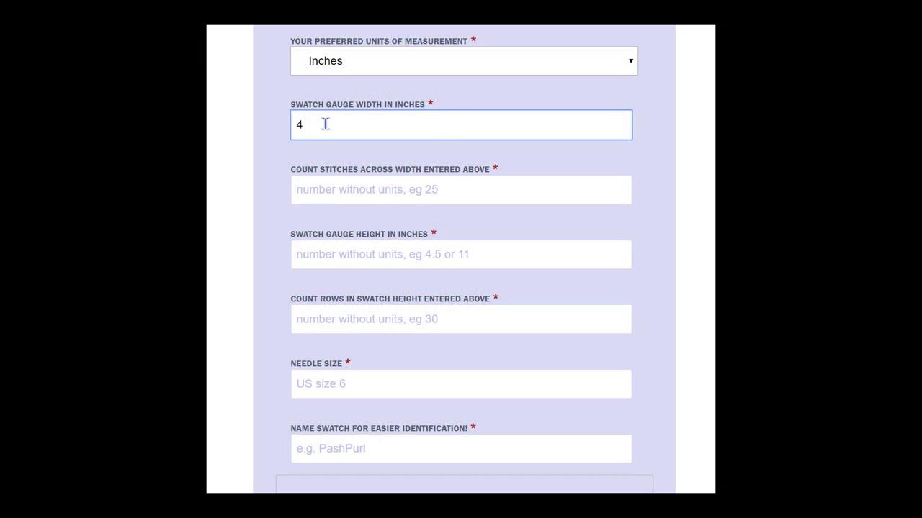
- Enter the gauge as 22 stitches, height 4, 18 rows, on US 8/5mm needles
{"action": "key", "text": "Tab"}
{"action": "type", "text": "22"}
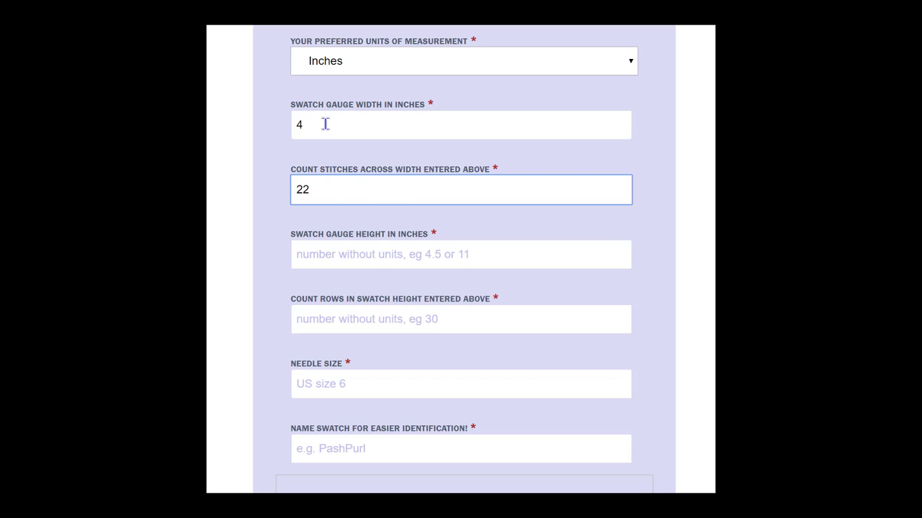
{"action": "key", "text": "Tab"}
{"action": "type", "text": "4"}
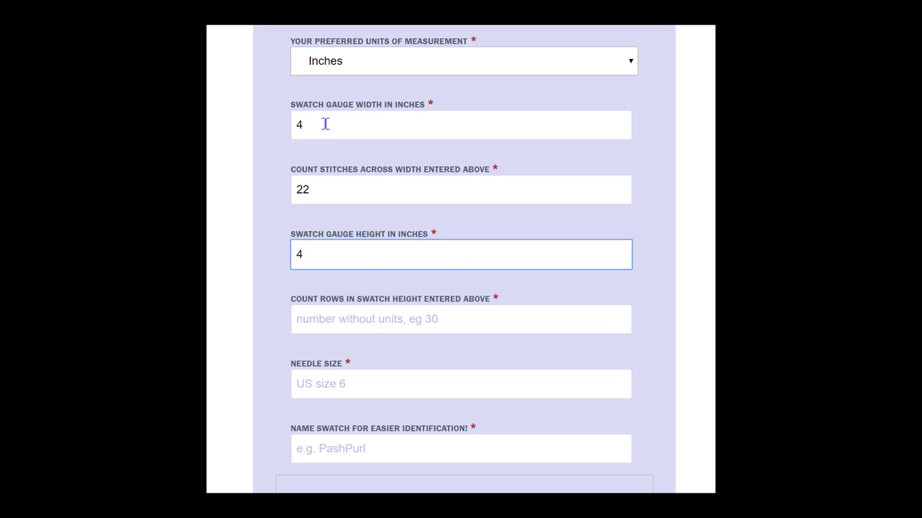
{"action": "key", "text": "Tab"}
{"action": "type", "text": "18"}
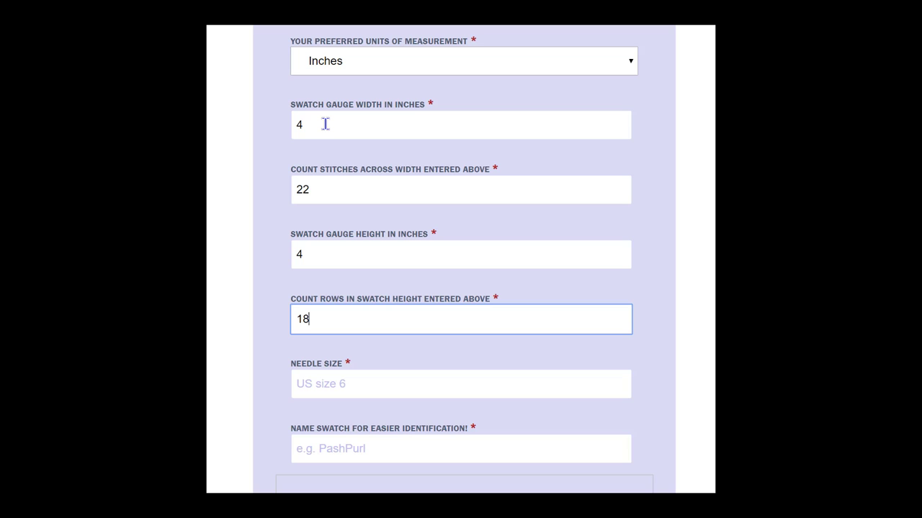
{"action": "key", "text": "Tab"}
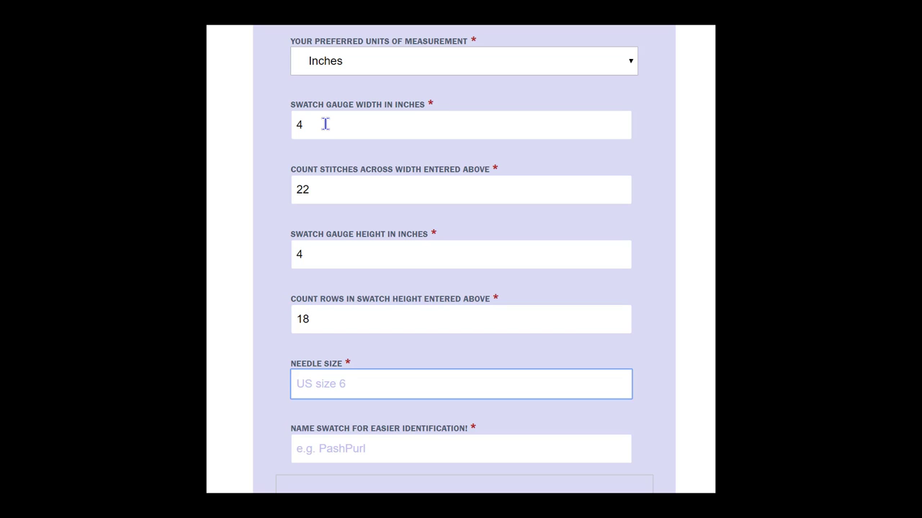
{"action": "type", "text": "US 8/5mm"}
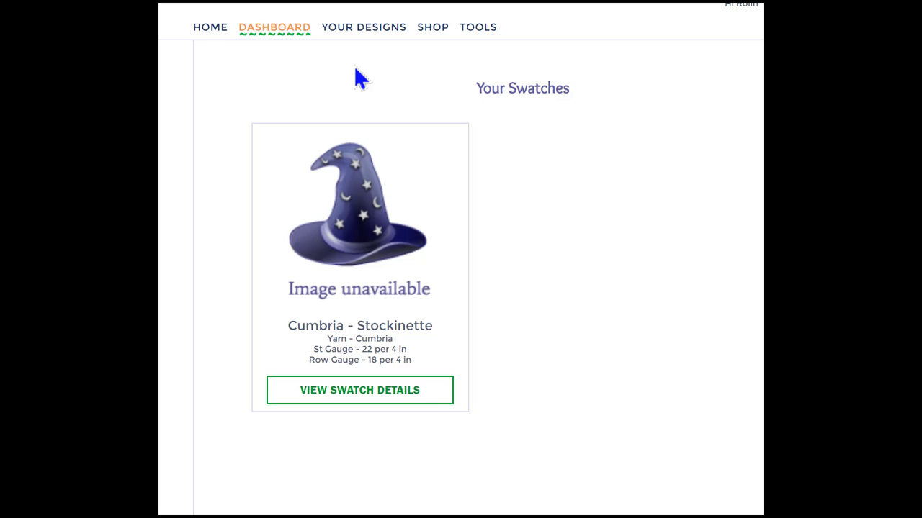
- Go to Your Designs to see the Mom's Sweater design
{"action": "left_click", "coordinate": [368, 31]}
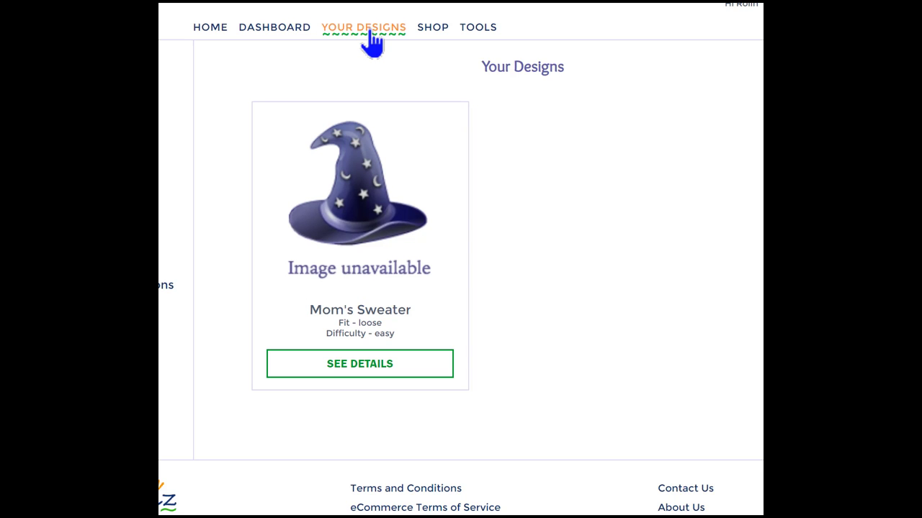
- Open Mom's Sweater's swatch chooser, select Cumbria - Stockinette and use it for the design
{"action": "left_click", "coordinate": [361, 369]}
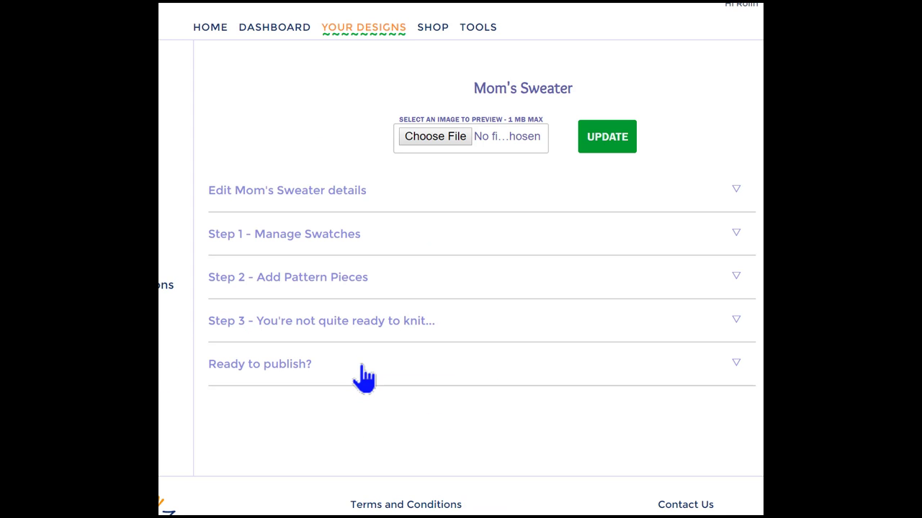
{"action": "left_click", "coordinate": [349, 239]}
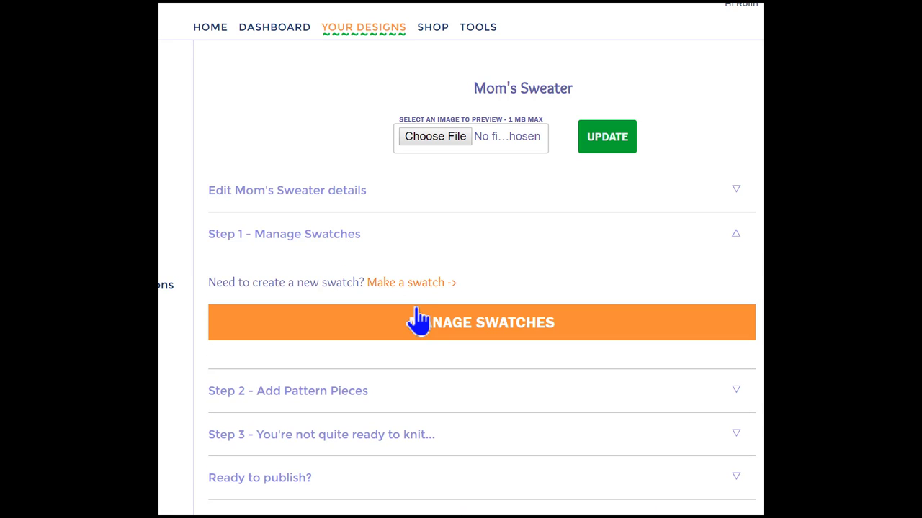
{"action": "left_click", "coordinate": [430, 326]}
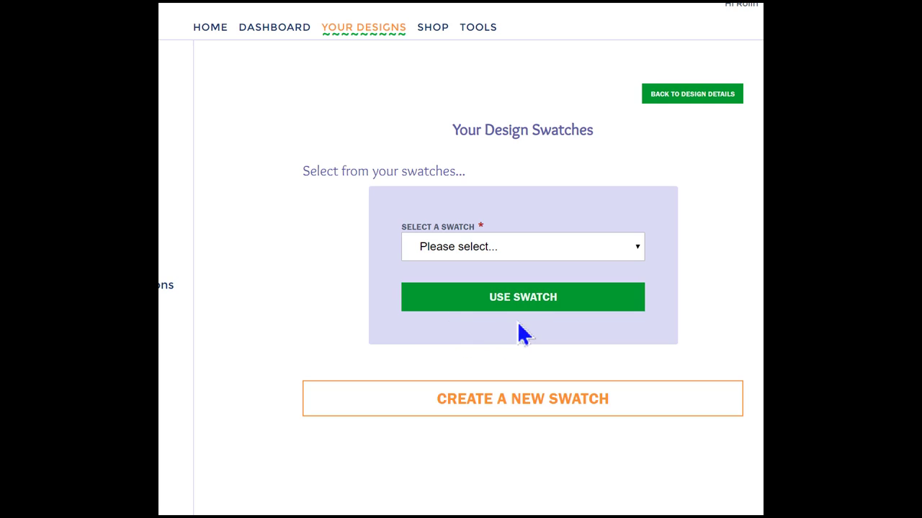
{"action": "left_click", "coordinate": [522, 254]}
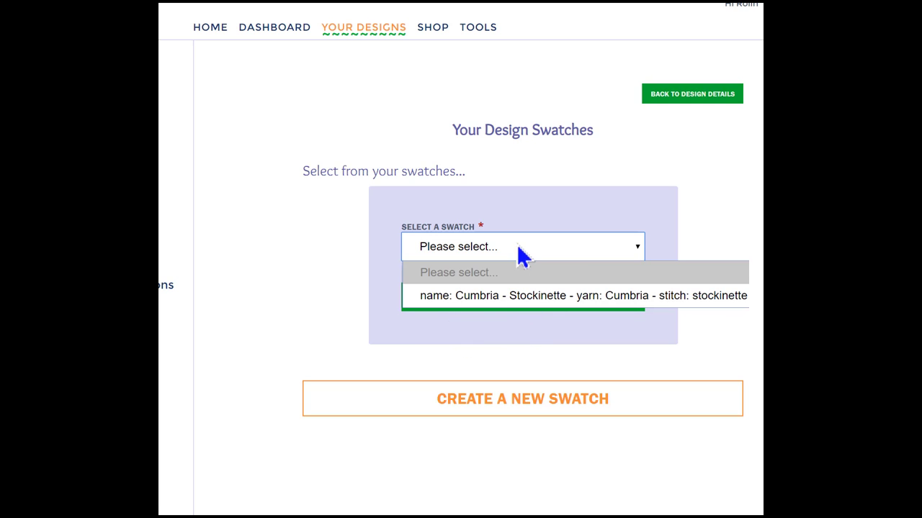
{"action": "left_click", "coordinate": [497, 296]}
{"action": "left_click", "coordinate": [494, 301]}
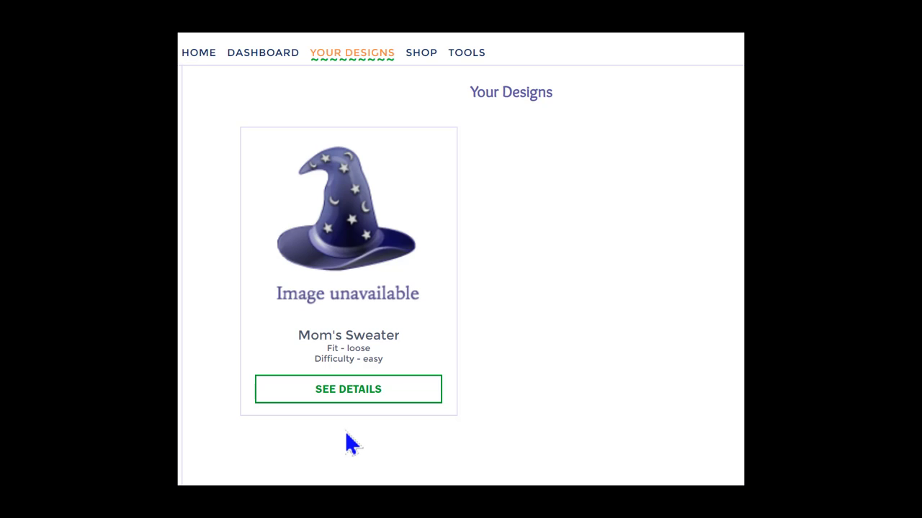
- Open the Mom's Sweater design details page again
{"action": "left_click", "coordinate": [352, 399]}
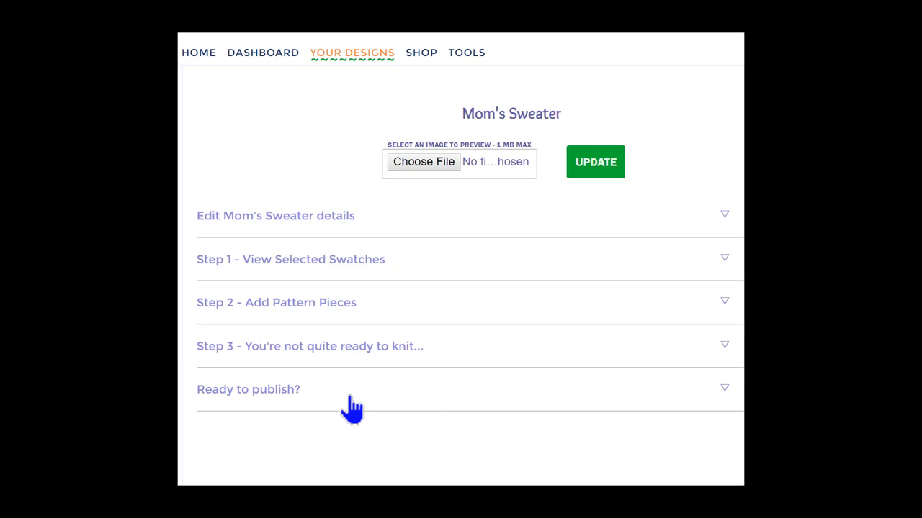